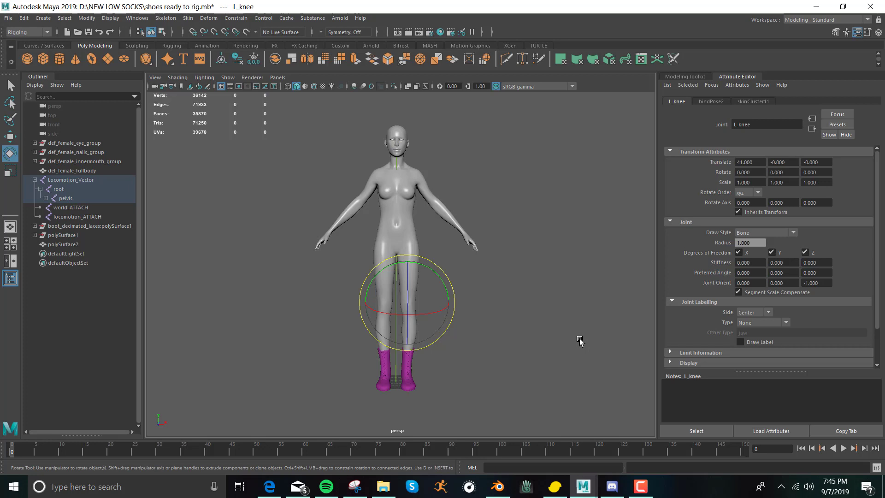
{"action": "scroll", "coordinate": [577, 340], "scroll_direction": "up", "scroll_amount": 3}
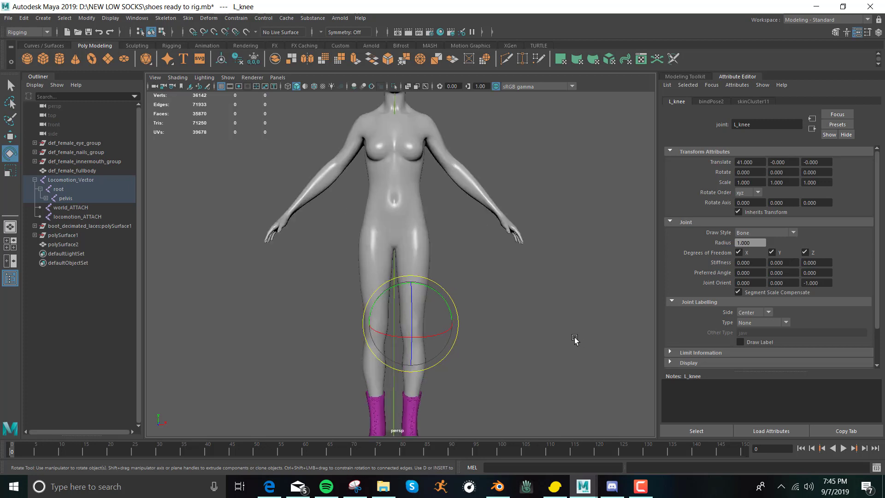
{"action": "left_click_drag", "start_coordinate": [575, 340], "coordinate": [575, 217], "text": "alt"}
{"action": "mouse_move", "coordinate": [554, 297]}
{"action": "left_mouse_down", "text": "alt"}
{"action": "mouse_move", "coordinate": [582, 242]}
{"action": "mouse_move", "coordinate": [711, 227]}
{"action": "mouse_move", "coordinate": [634, 291]}
{"action": "mouse_move", "coordinate": [548, 310]}
{"action": "left_mouse_up", "text": "alt"}
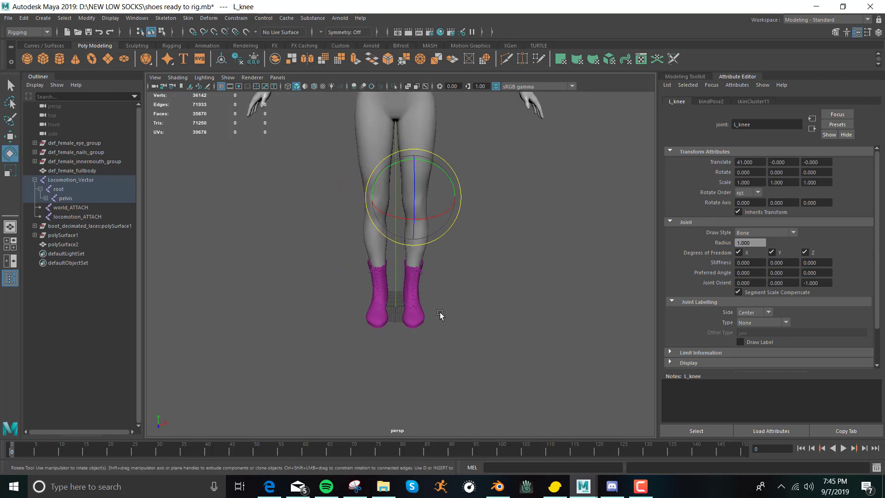
{"action": "left_click_drag", "start_coordinate": [431, 352], "coordinate": [388, 311], "text": "alt"}
{"action": "scroll", "coordinate": [479, 332], "scroll_direction": "down", "scroll_amount": 5}
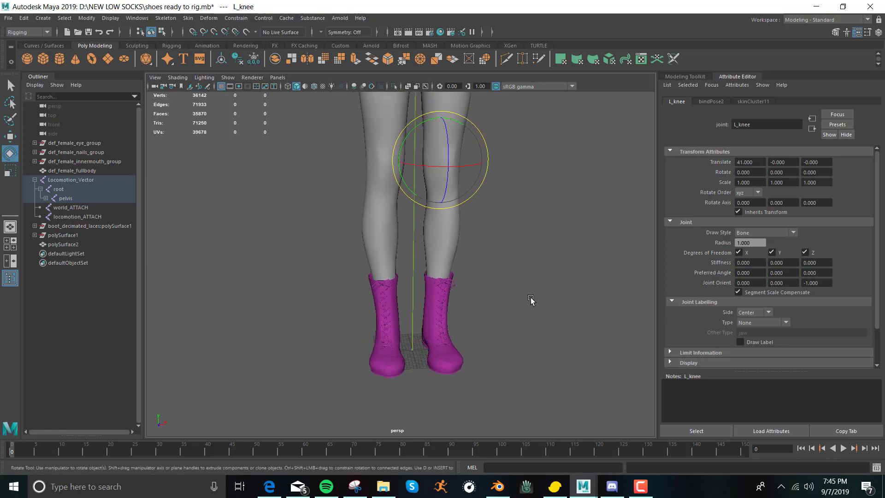
{"action": "left_click_drag", "start_coordinate": [530, 300], "coordinate": [511, 302], "text": "alt"}
{"action": "scroll", "coordinate": [522, 303], "scroll_direction": "down", "scroll_amount": 6}
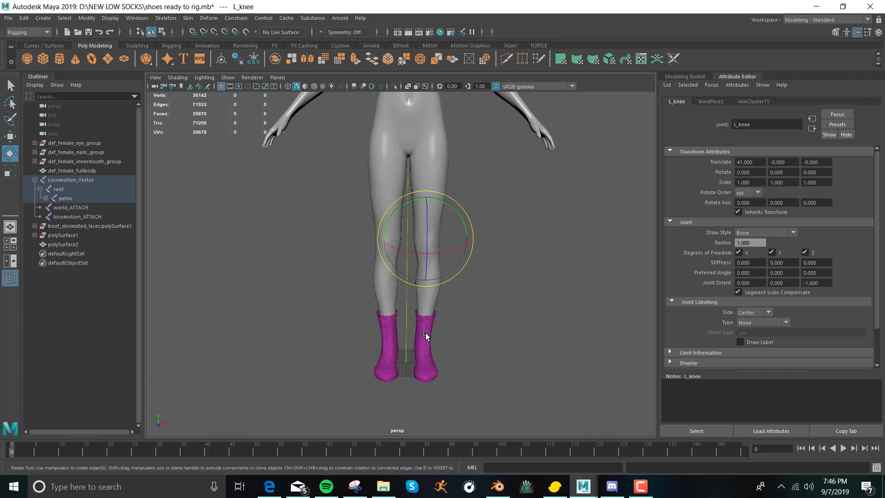
- Bind the boots mesh polySurface2 to the Locomotion_Vector skeleton with Bind Skin, using the joint hierarchy and the classic linear method
{"action": "left_click", "coordinate": [429, 378]}
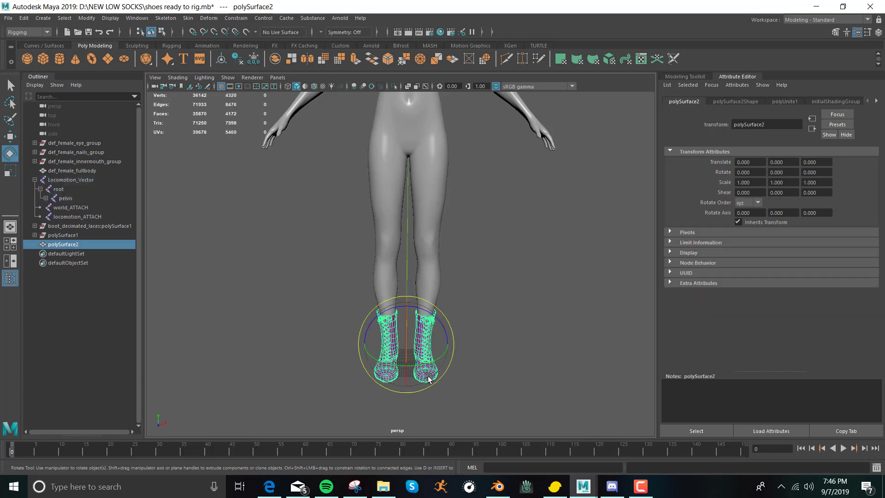
{"action": "key", "text": "q"}
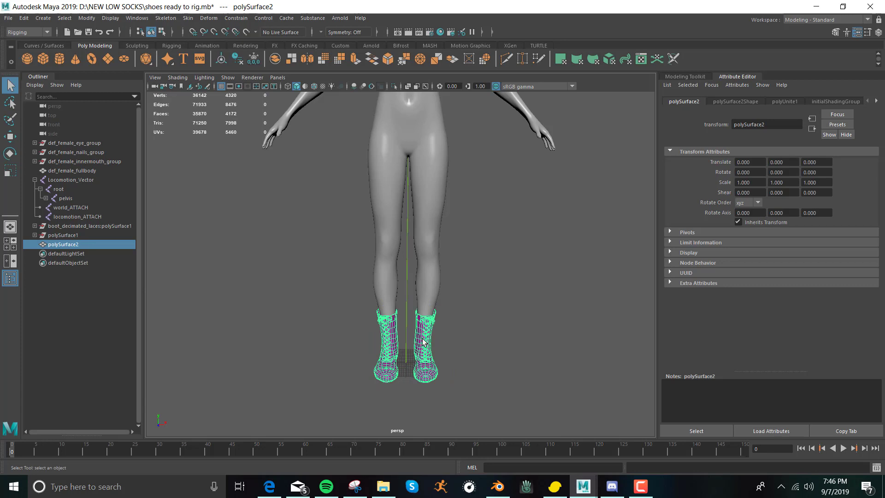
{"action": "left_click", "coordinate": [408, 295], "text": "shift"}
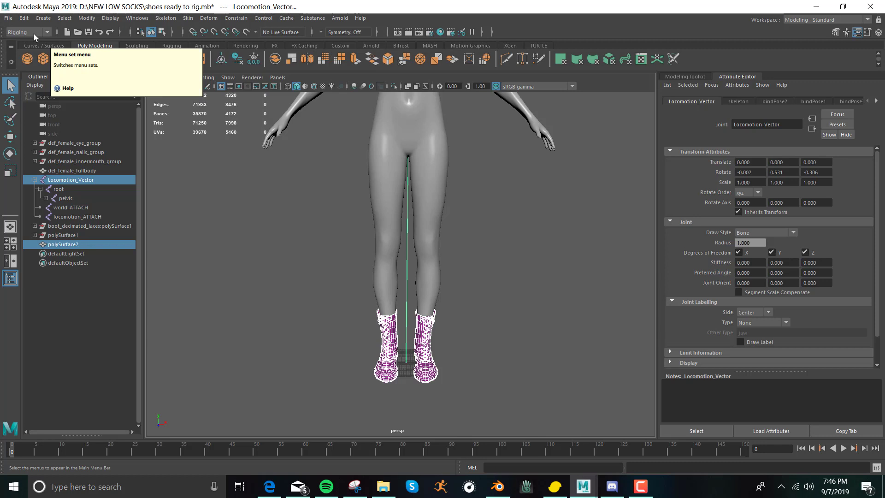
{"action": "left_click", "coordinate": [194, 19]}
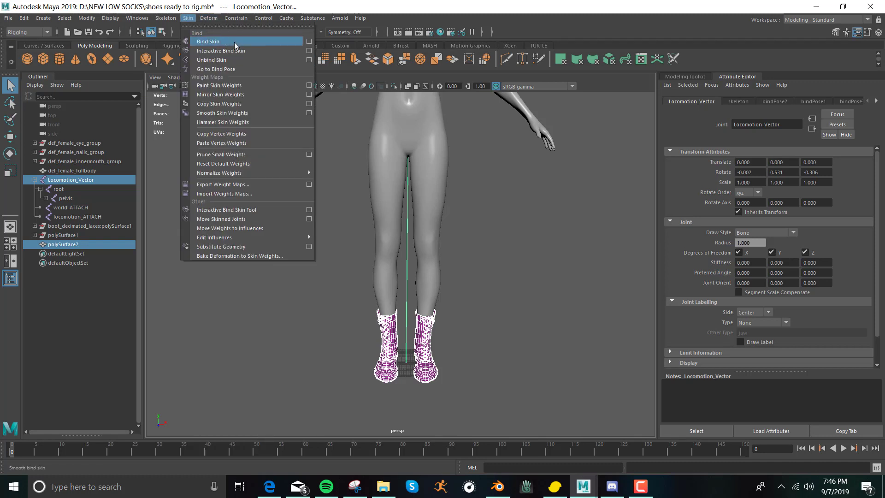
{"action": "left_click", "coordinate": [309, 41]}
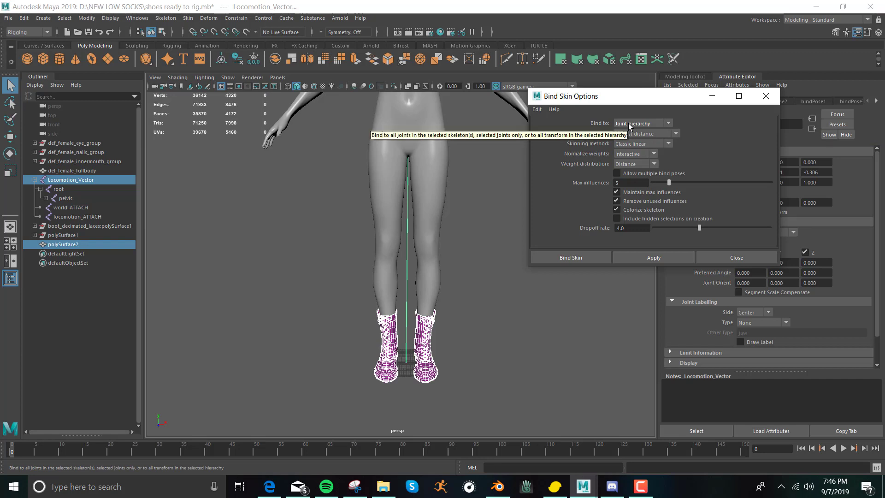
{"action": "left_click", "coordinate": [571, 258]}
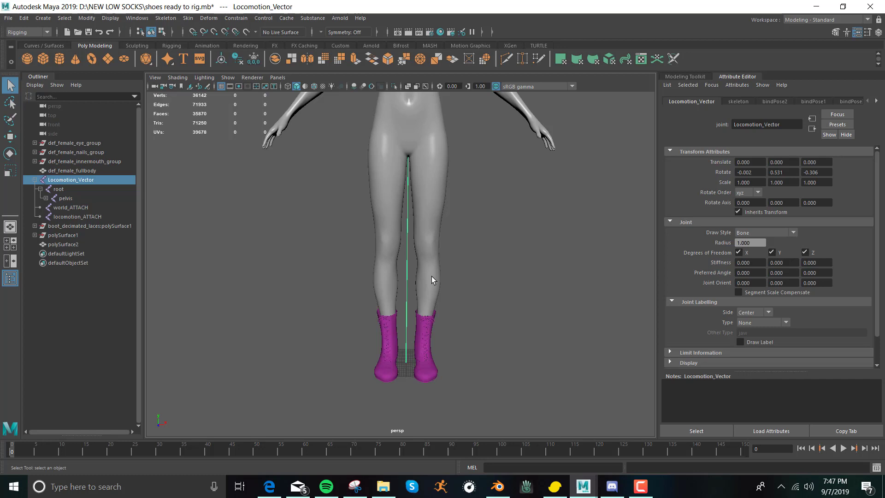
- Copy the skin weights from def_female_fullbody to the boots, using closest point on surface and one-to-one influence association
{"action": "left_click", "coordinate": [432, 278]}
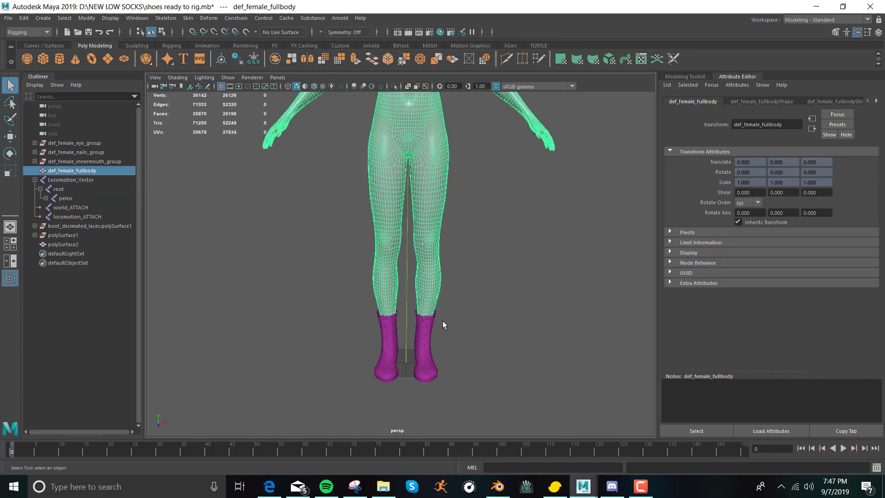
{"action": "left_click", "coordinate": [429, 336]}
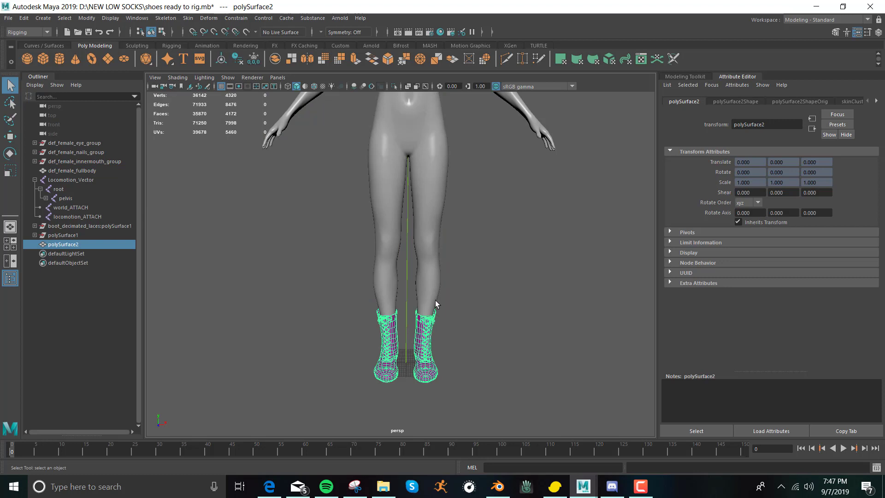
{"action": "left_click", "coordinate": [431, 264]}
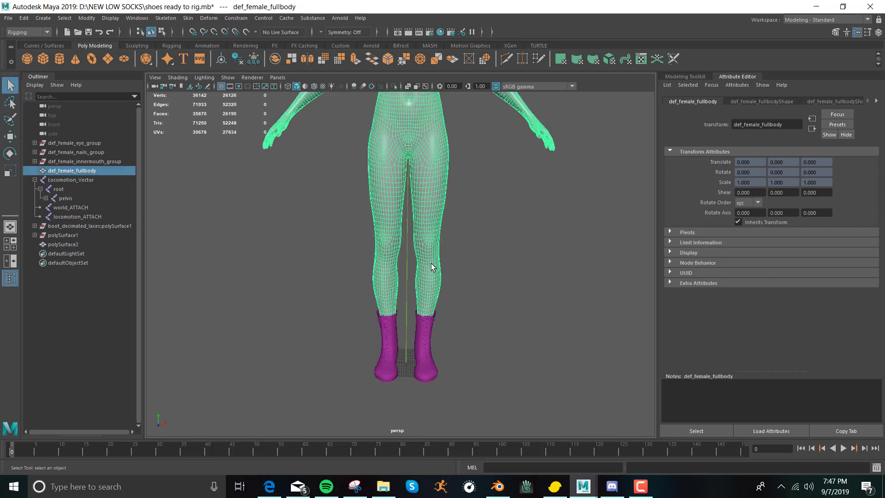
{"action": "left_click", "coordinate": [427, 380], "text": "shift"}
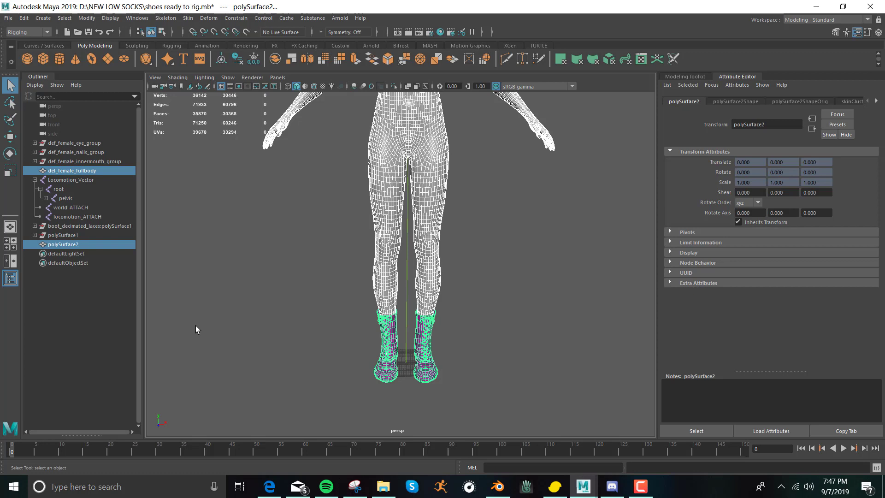
{"action": "left_click", "coordinate": [188, 19]}
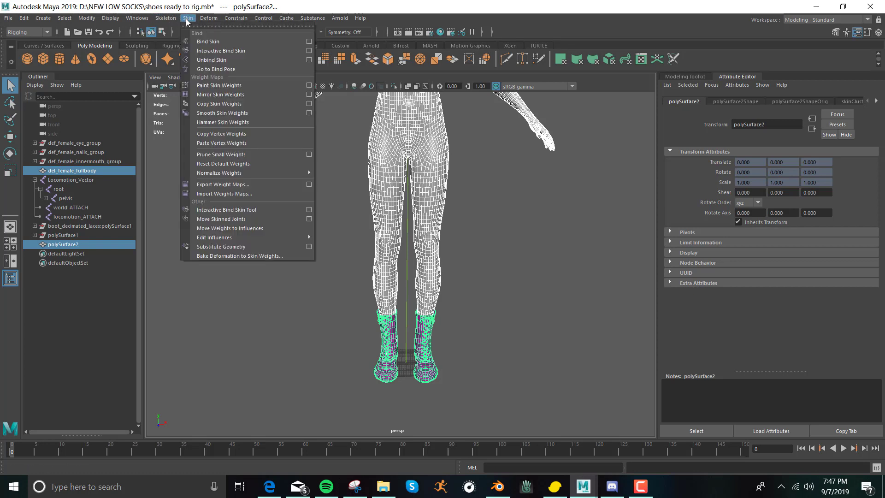
{"action": "left_click", "coordinate": [309, 104]}
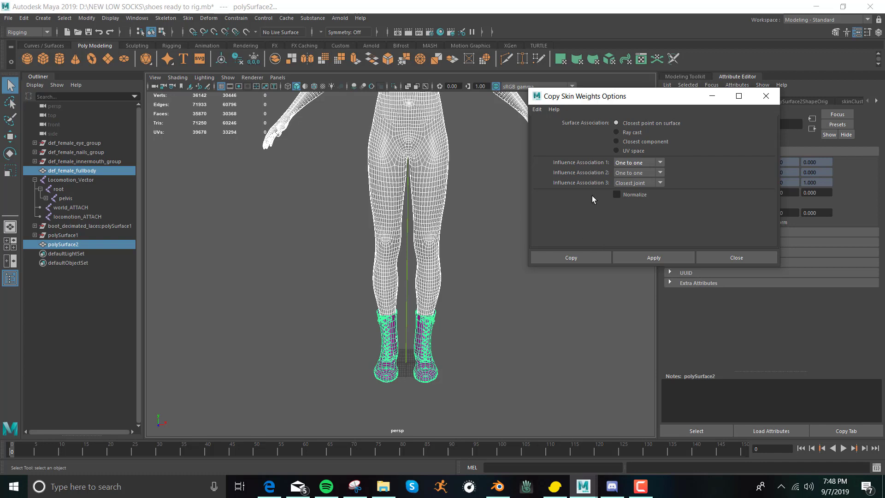
{"action": "left_click", "coordinate": [572, 258]}
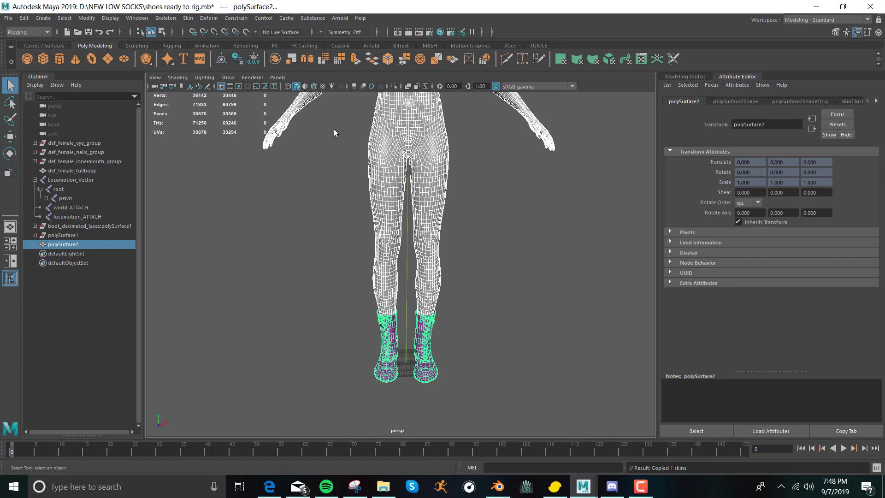
- In wireframe display, rotate the L_hip joint outward by about 27° to test how the boots follow the leg
{"action": "left_click", "coordinate": [289, 87]}
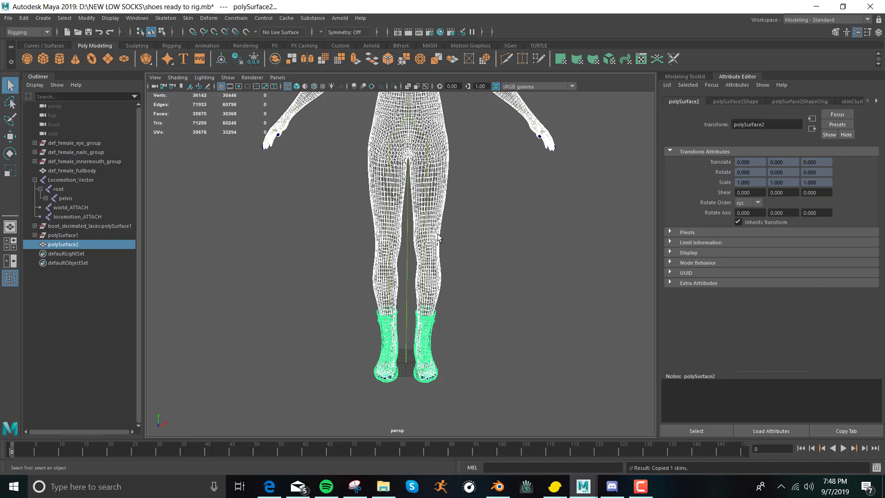
{"action": "left_click", "coordinate": [408, 247]}
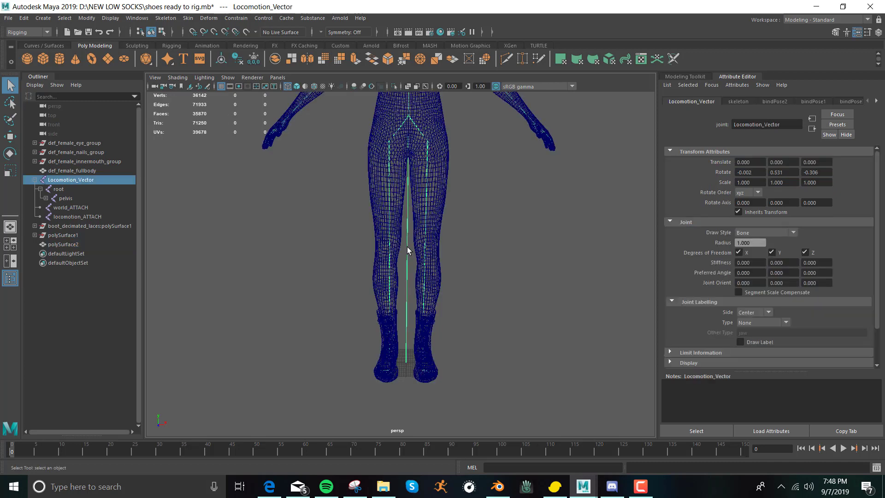
{"action": "left_click", "coordinate": [428, 209]}
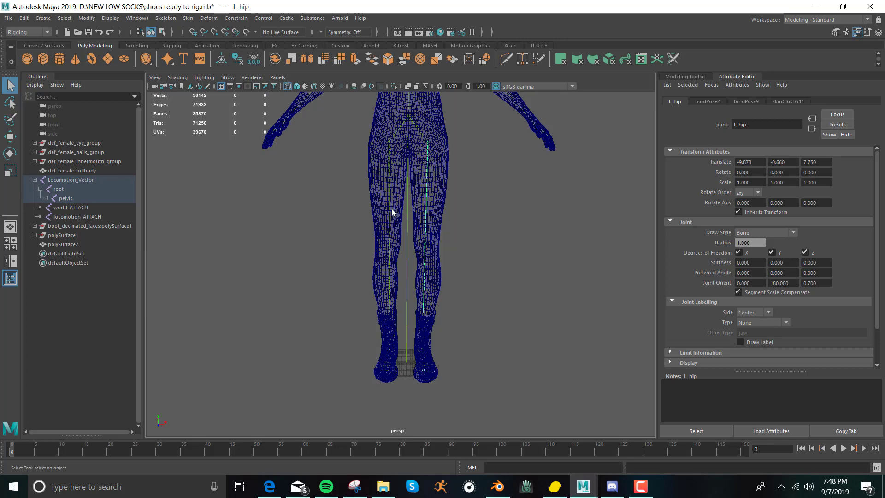
{"action": "left_click", "coordinate": [10, 153]}
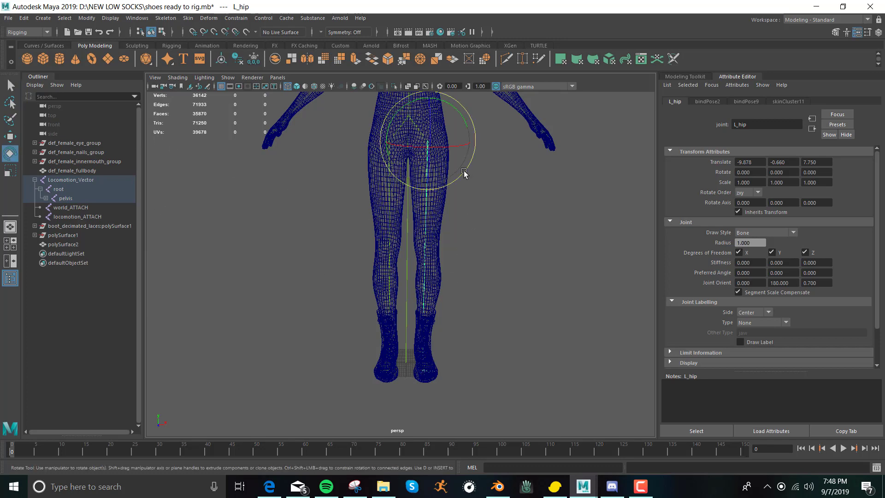
{"action": "left_click_drag", "start_coordinate": [464, 173], "coordinate": [503, 154]}
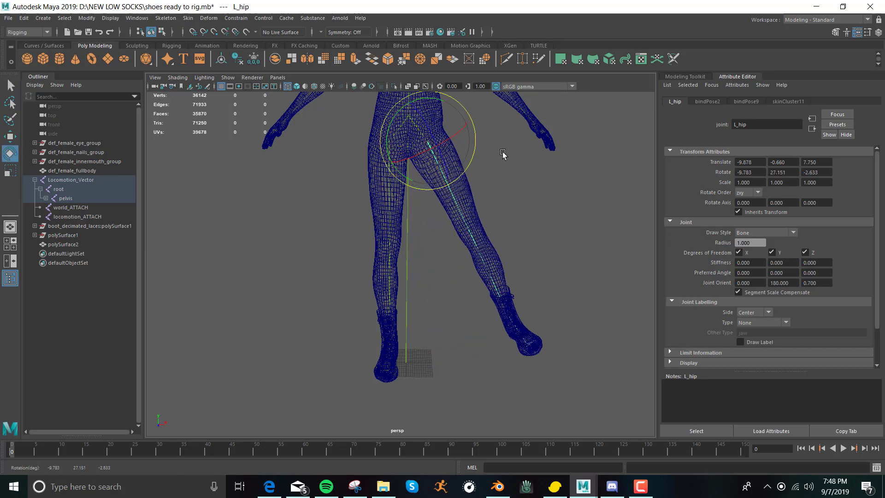
- Switch back to shaded display to check the boot on the raised leg, and undo the hip rotation
{"action": "left_click", "coordinate": [297, 86]}
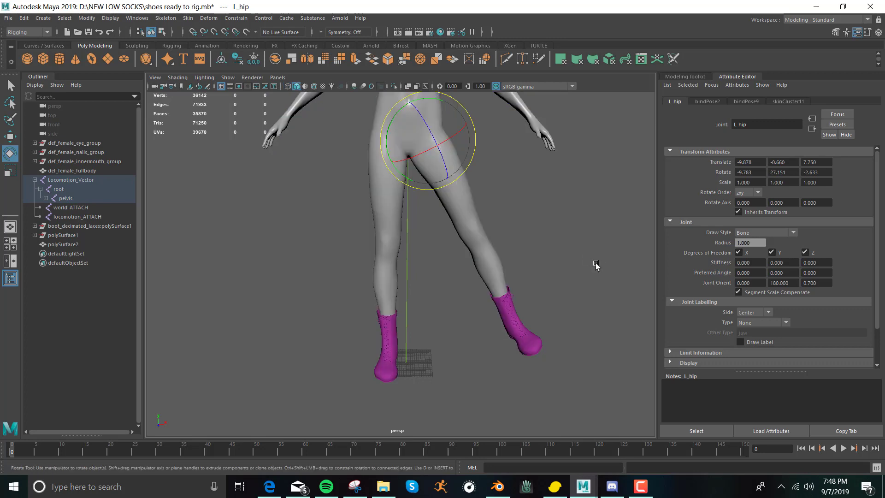
{"action": "mouse_move", "coordinate": [602, 267]}
{"action": "left_mouse_down", "text": "alt"}
{"action": "mouse_move", "coordinate": [504, 223]}
{"action": "mouse_move", "coordinate": [427, 253]}
{"action": "mouse_move", "coordinate": [565, 243]}
{"action": "mouse_move", "coordinate": [599, 262]}
{"action": "left_mouse_up", "text": "alt"}
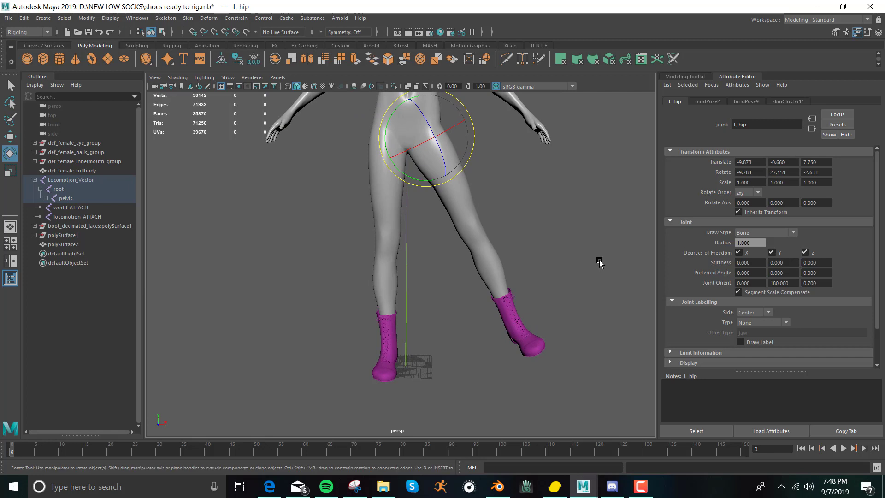
{"action": "key", "text": "ctrl+z"}
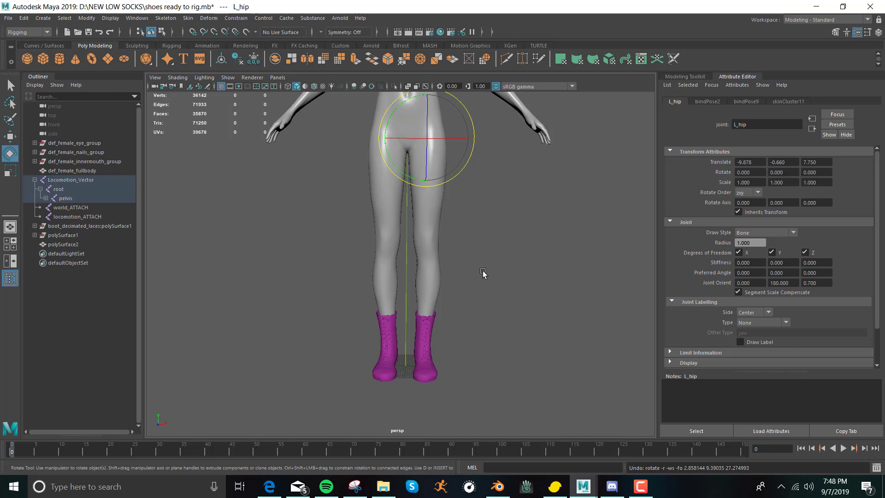
{"action": "mouse_move", "coordinate": [485, 273]}
{"action": "left_mouse_down", "text": "alt"}
{"action": "mouse_move", "coordinate": [512, 272]}
{"action": "mouse_move", "coordinate": [450, 276]}
{"action": "mouse_move", "coordinate": [496, 265]}
{"action": "left_mouse_up", "text": "alt"}
{"action": "right_click_drag", "start_coordinate": [495, 265], "coordinate": [457, 279], "text": "alt"}
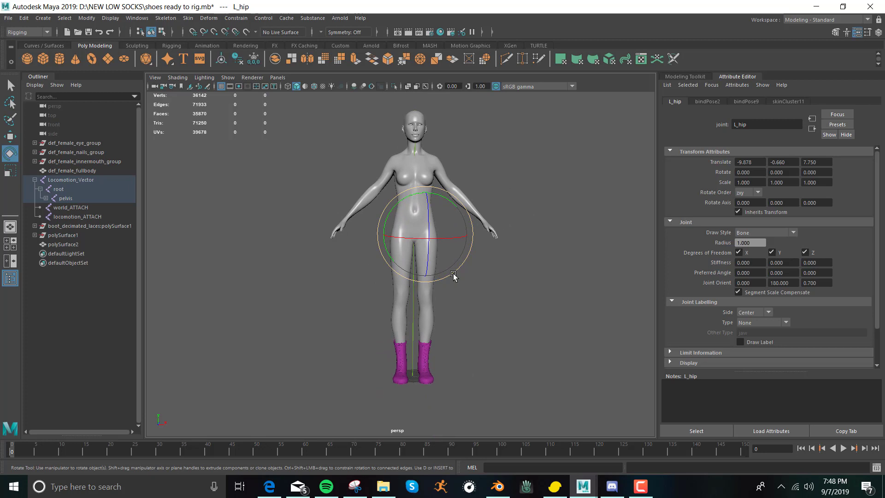
{"action": "left_click", "coordinate": [641, 486]}
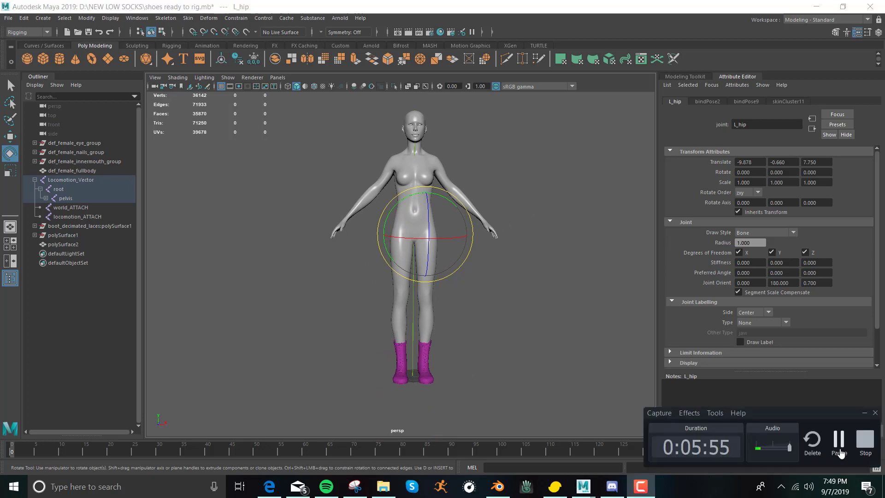